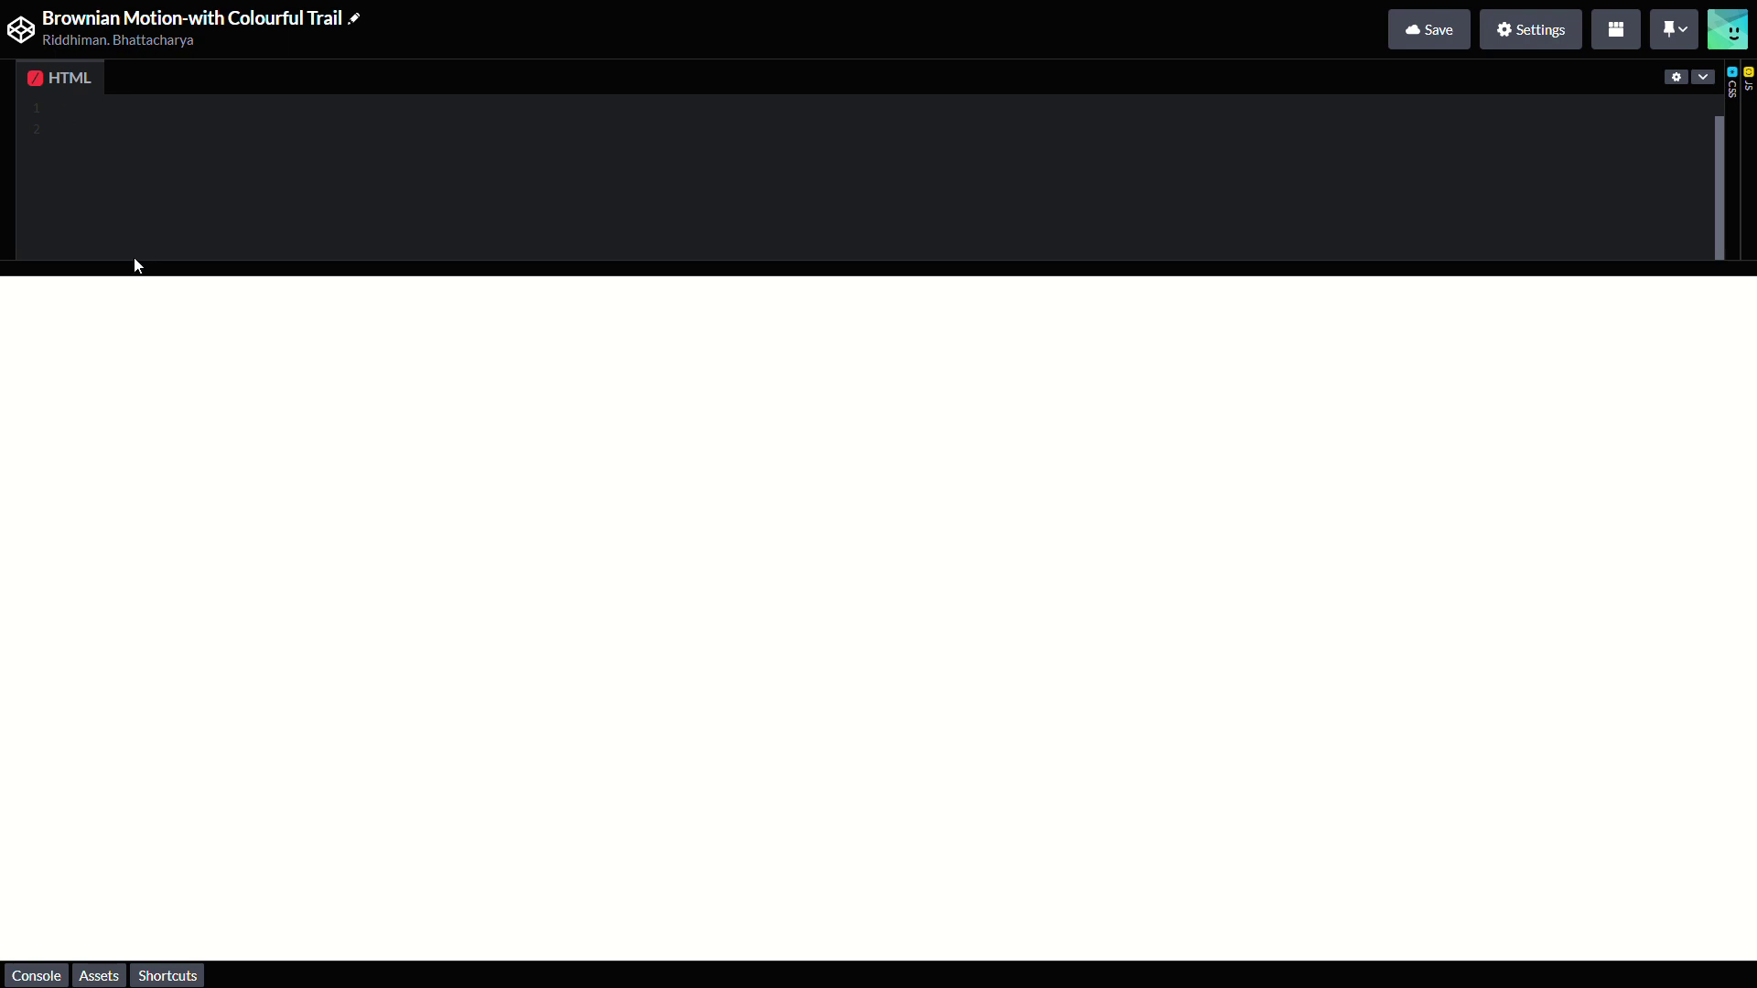
# Paste the complete Brownian-motion particle animation document into the HTML editor
pyautogui.hotkey('ctrl', 'v')
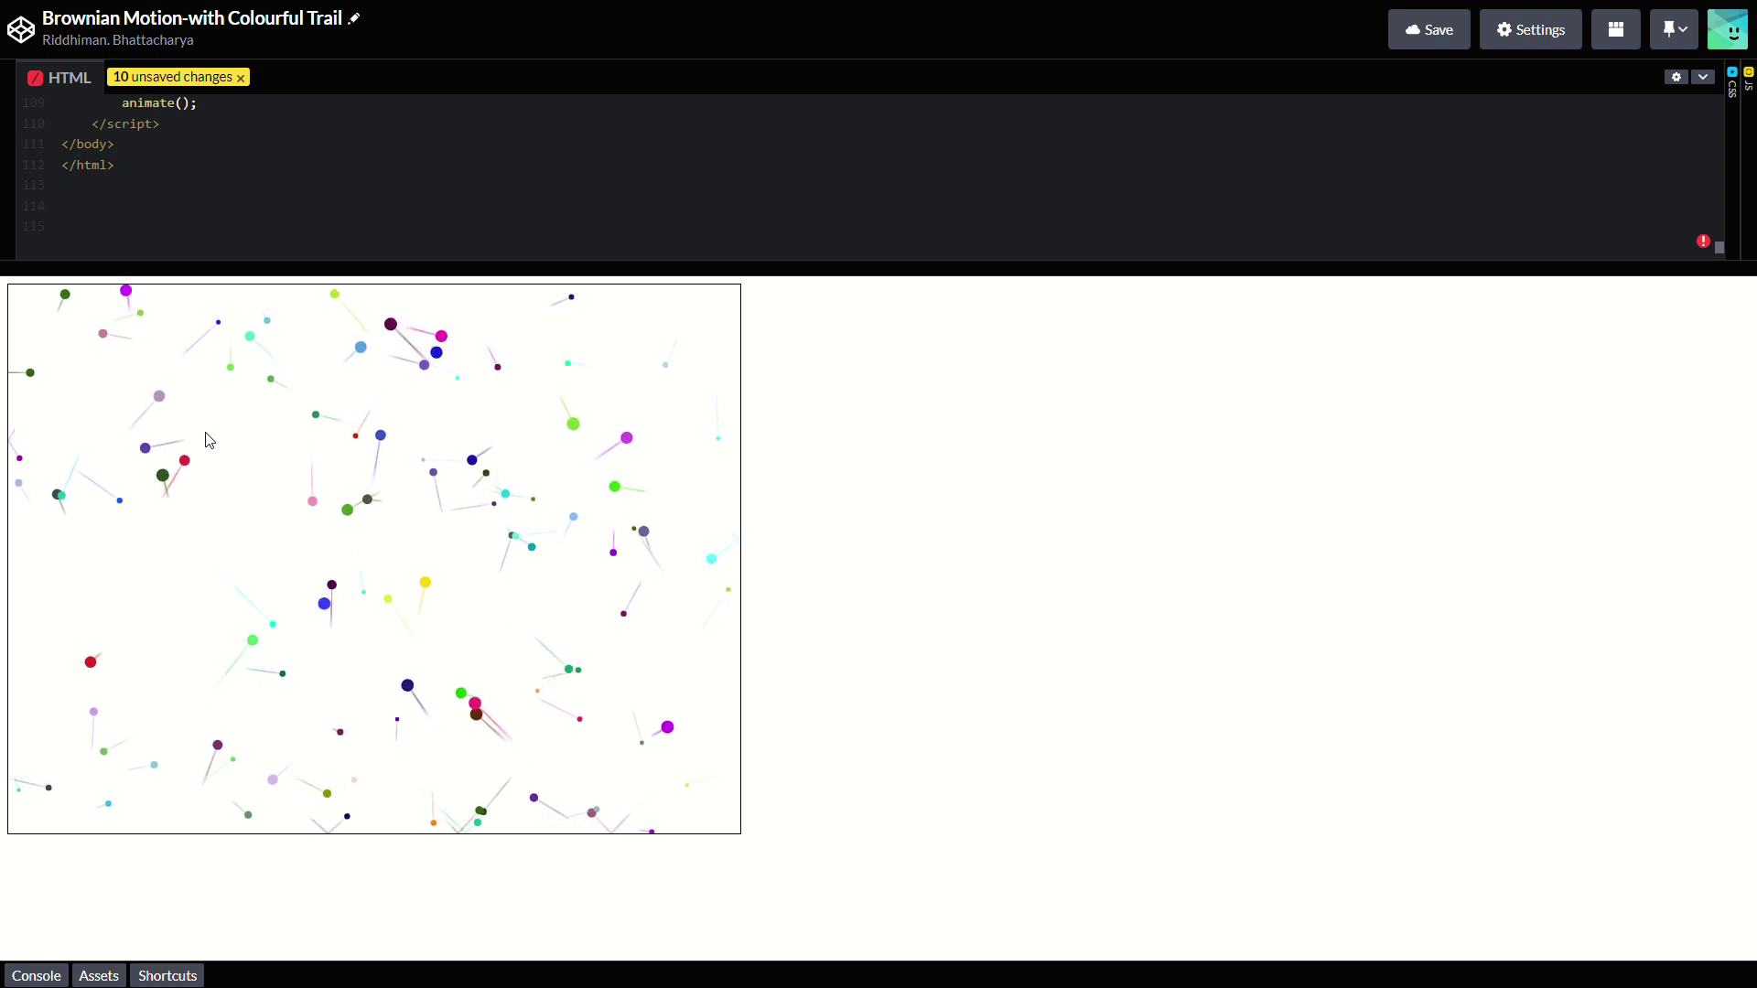
pyautogui.click(236, 77)
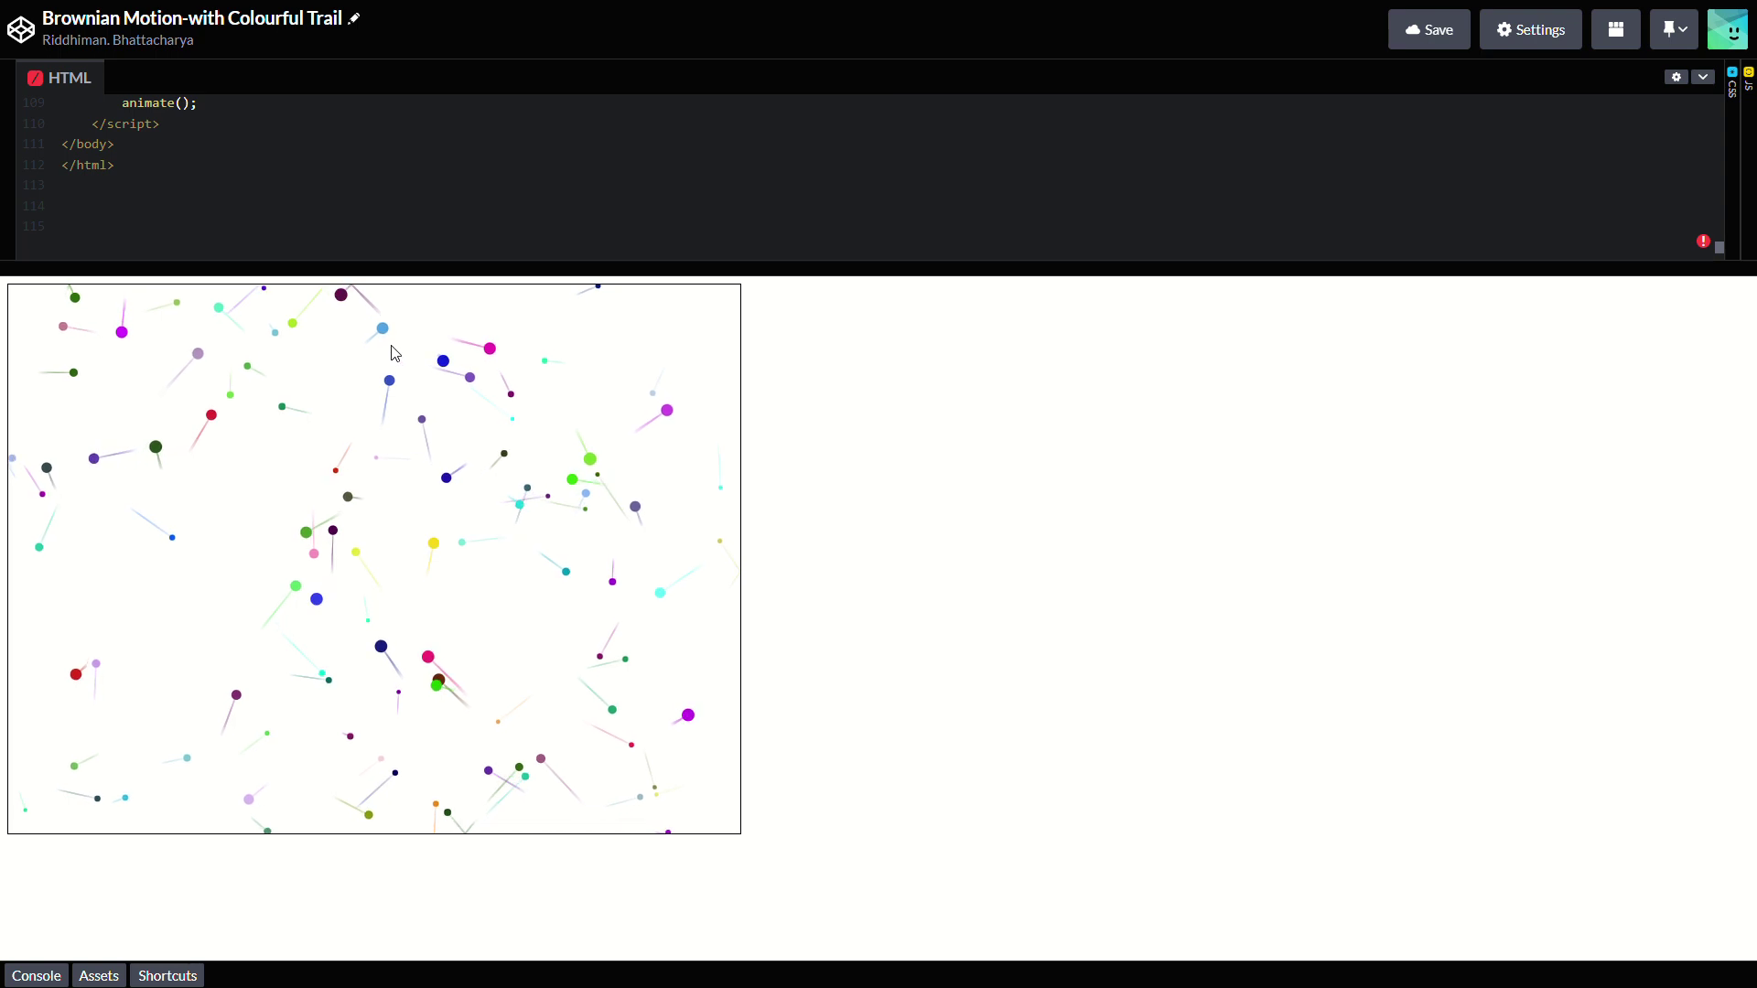